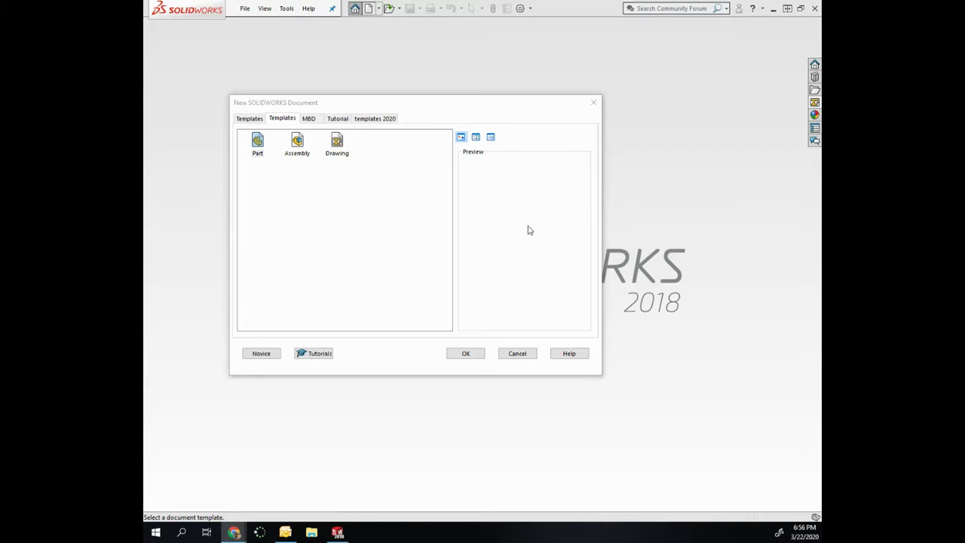
# - Create a new drawing from the Drawing template on an A (ANSI) Landscape sheet format
pyautogui.click(336, 148)
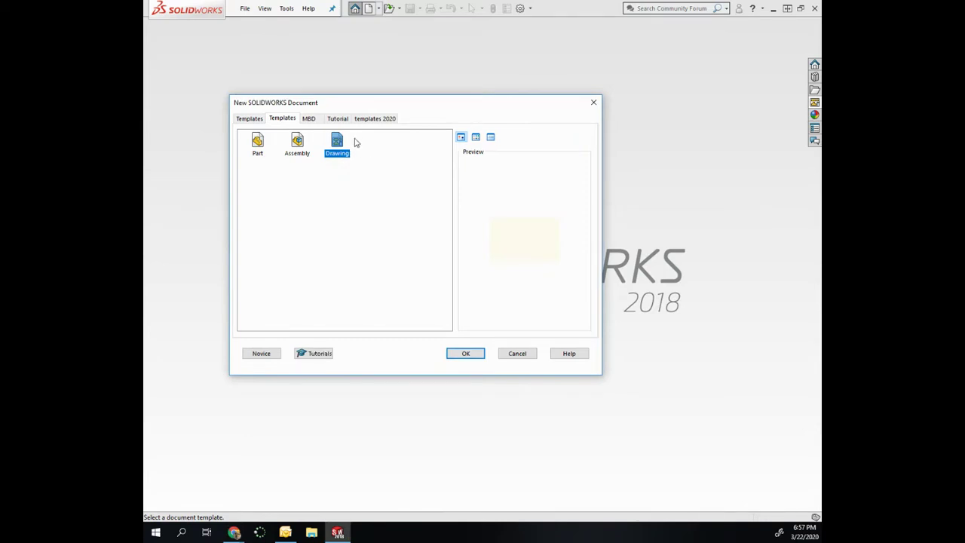
pyautogui.click(465, 354)
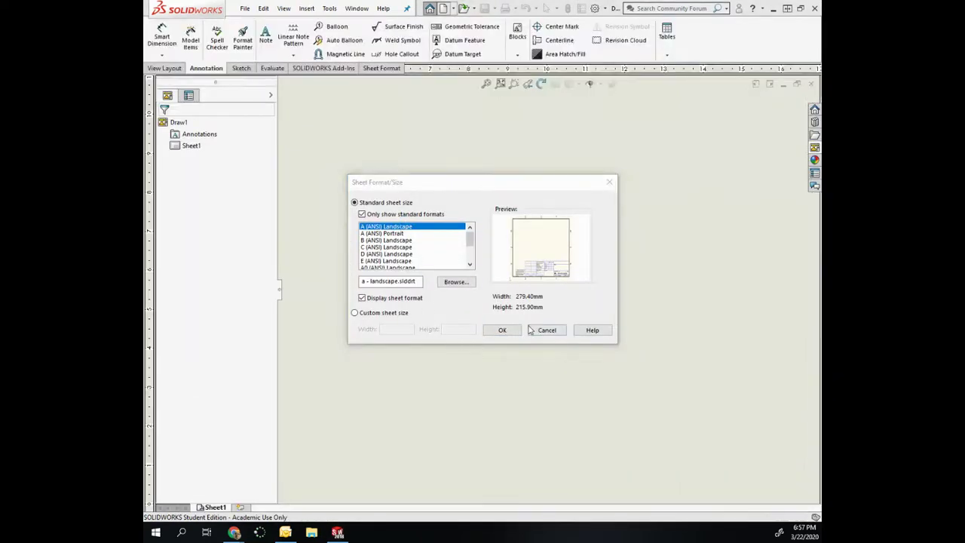
pyautogui.click(503, 330)
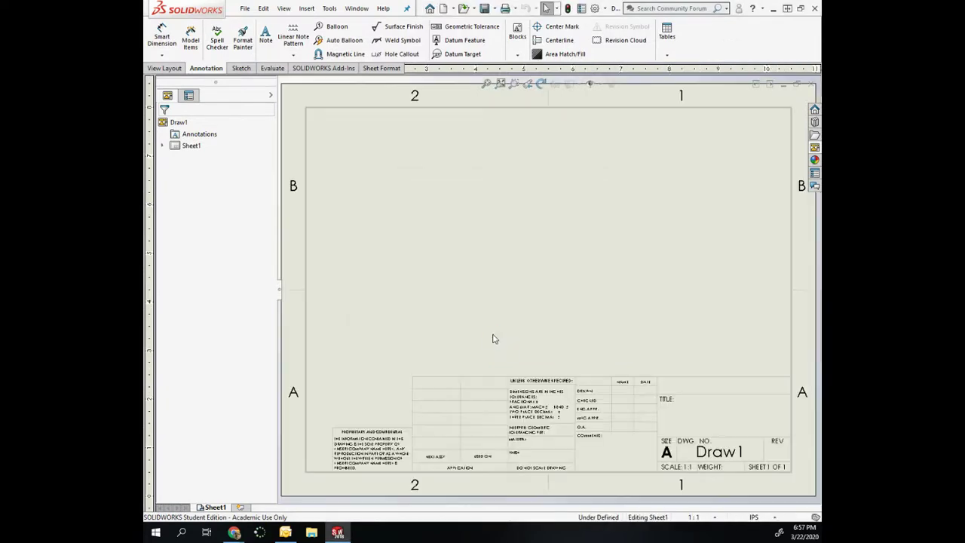
pyautogui.click(596, 8)
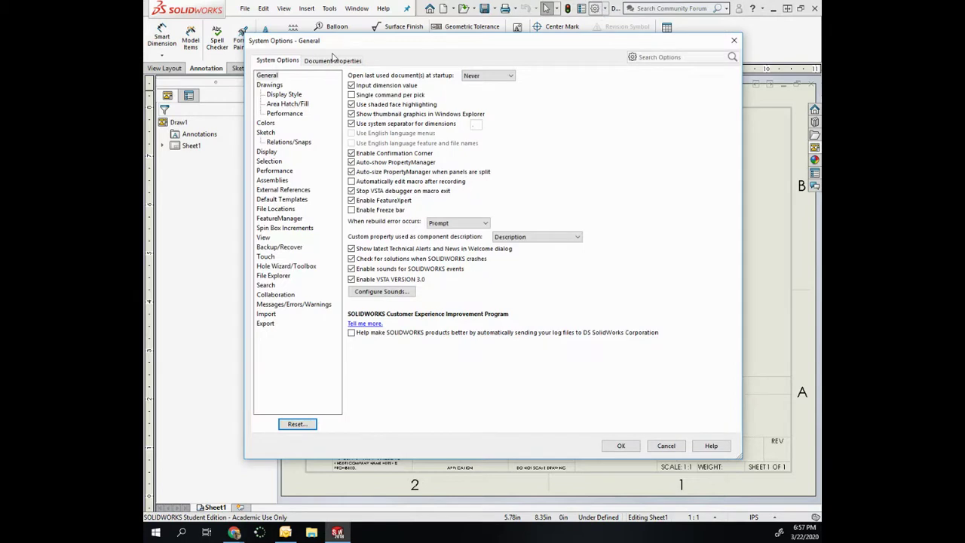
pyautogui.click(332, 59)
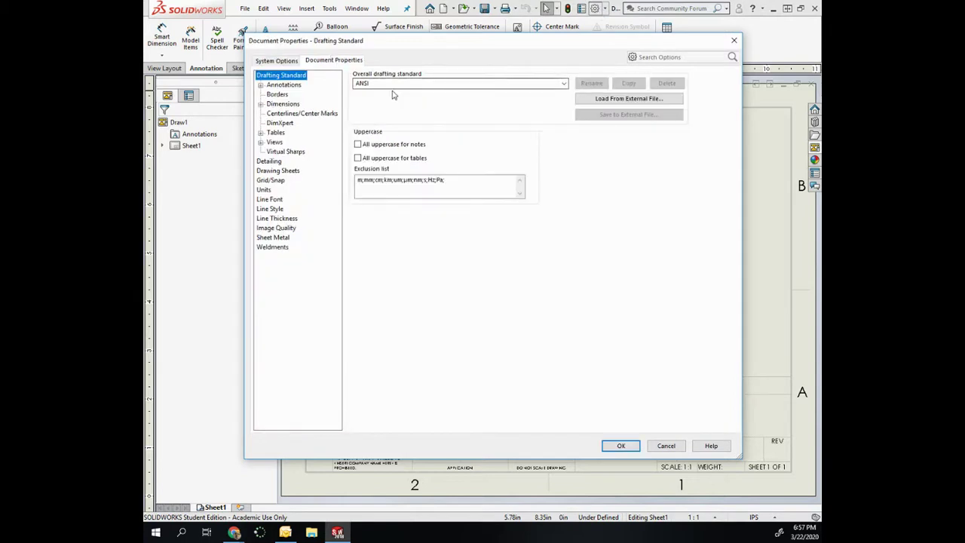
pyautogui.click(268, 190)
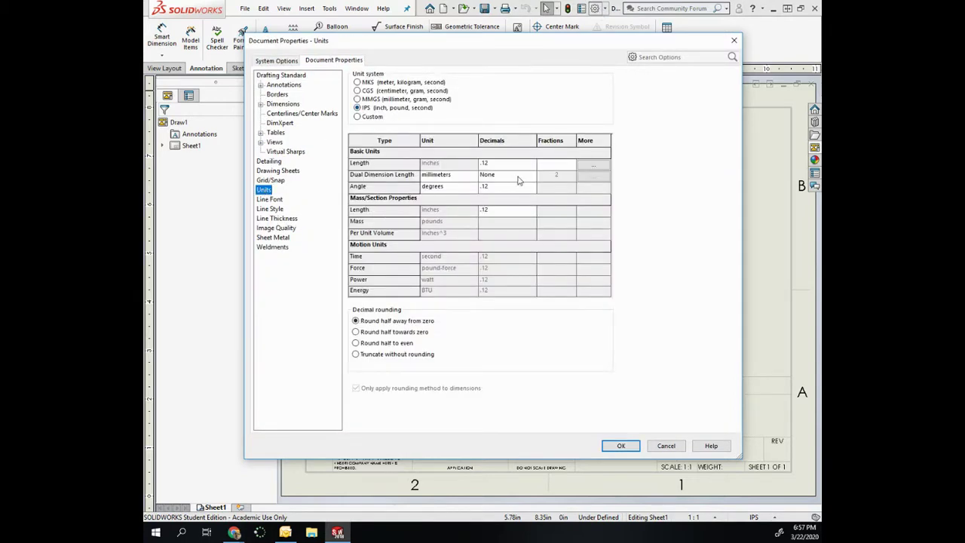
pyautogui.click(618, 446)
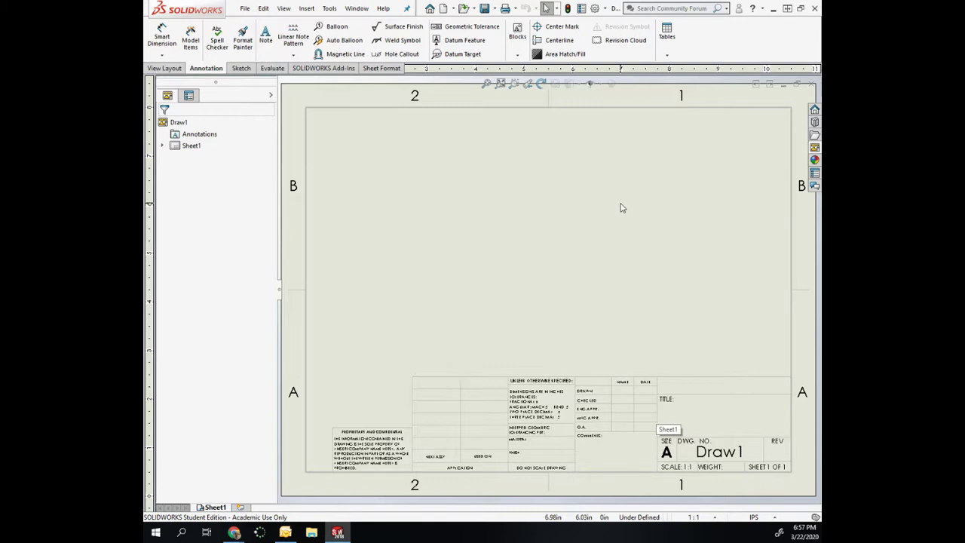
# - Add a CompanyName custom property with the value Masuk High School
pyautogui.click(583, 9)
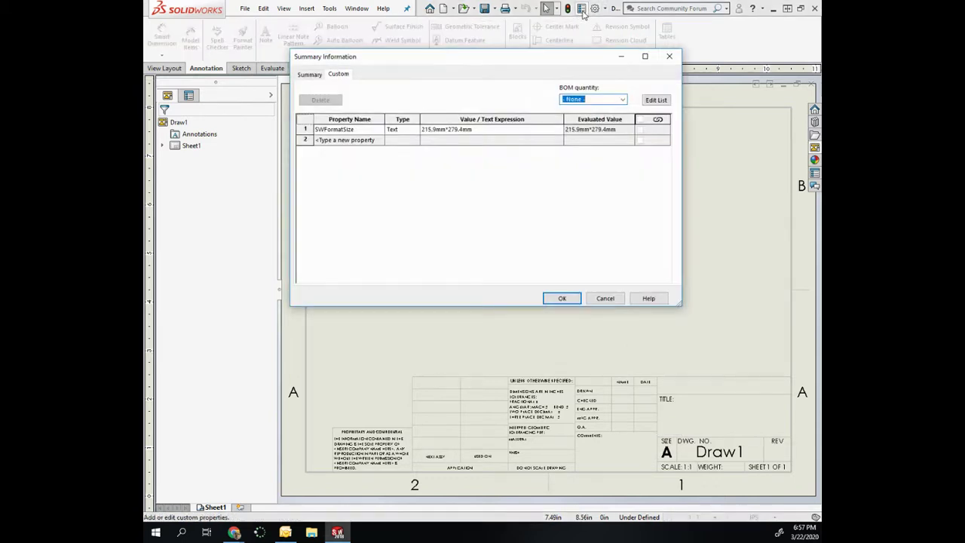
pyautogui.click(343, 75)
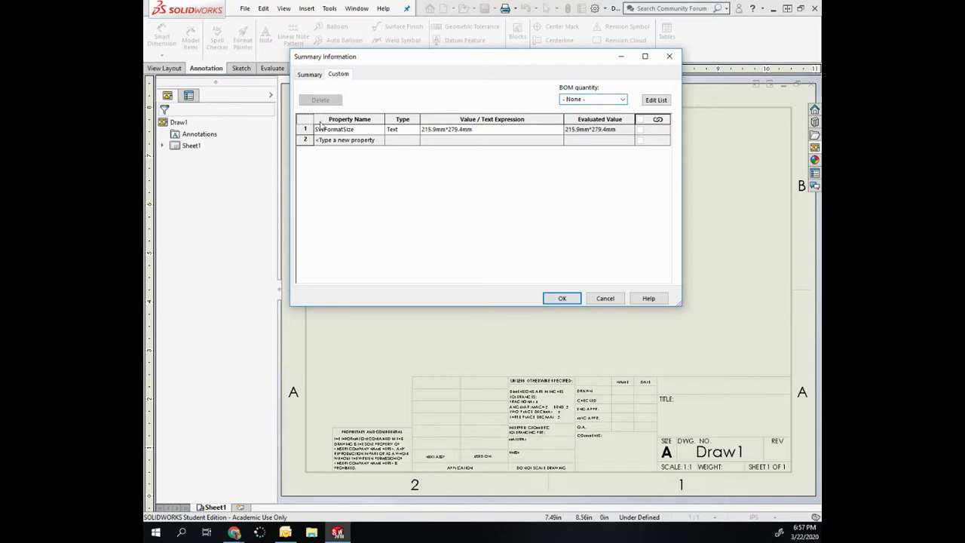
pyautogui.click(347, 141)
pyautogui.click(380, 141)
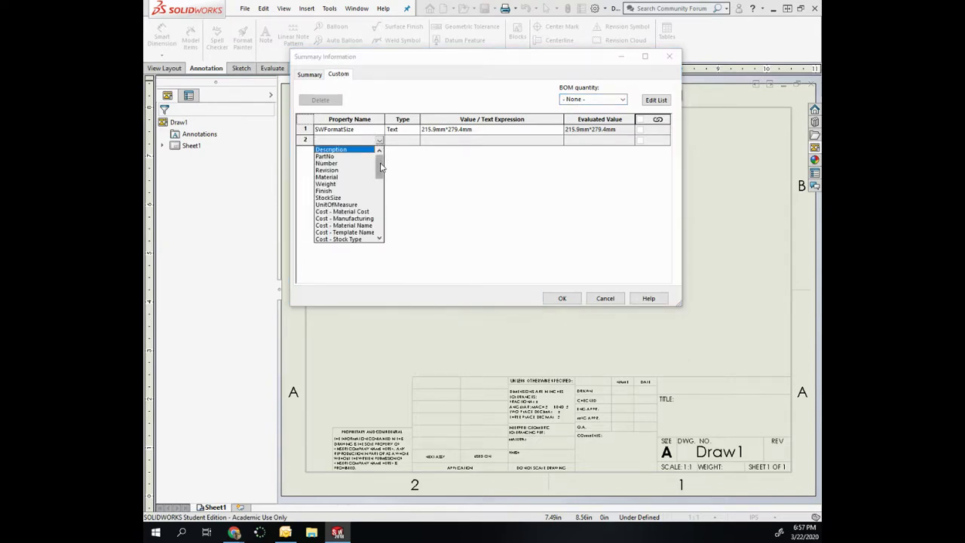
pyautogui.moveTo(380, 166); pyautogui.dragTo(378, 207)
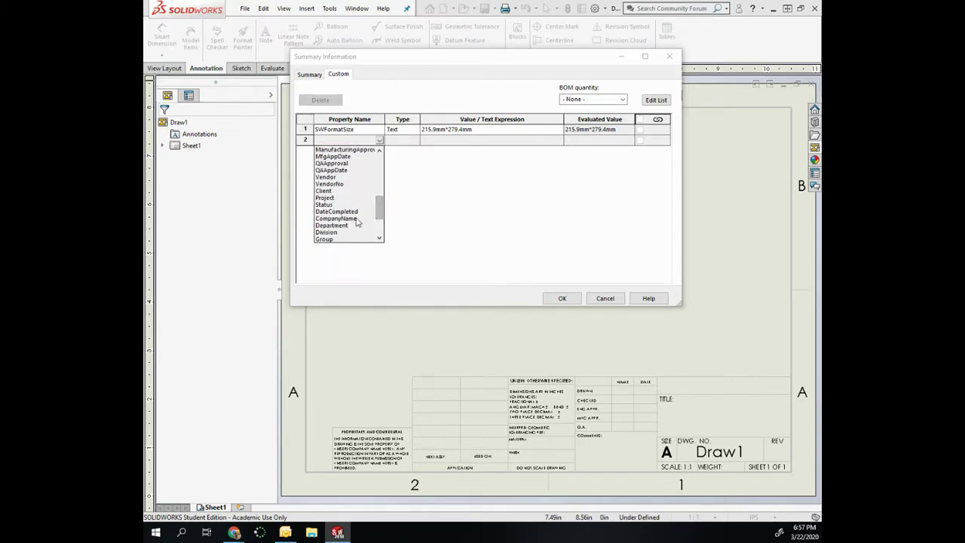
pyautogui.click(356, 222)
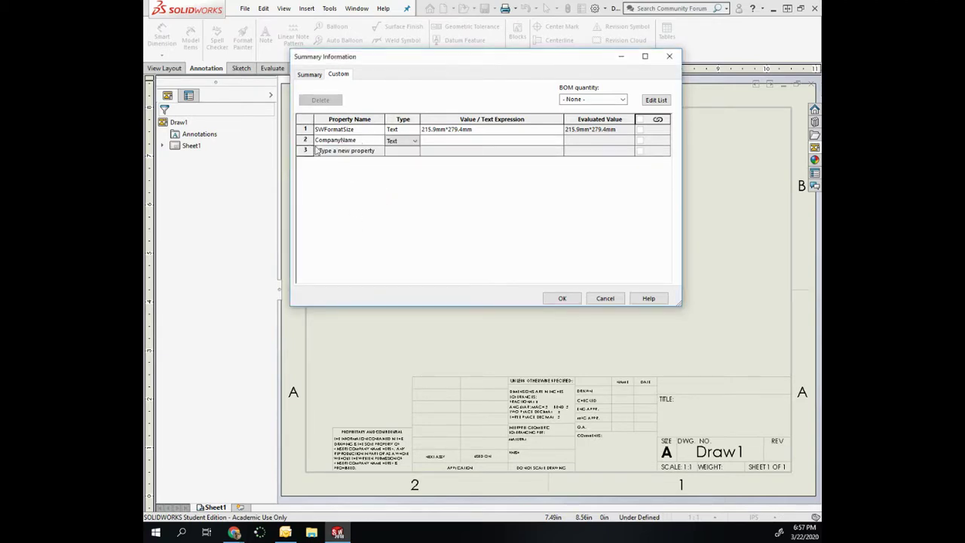
pyautogui.click(435, 141)
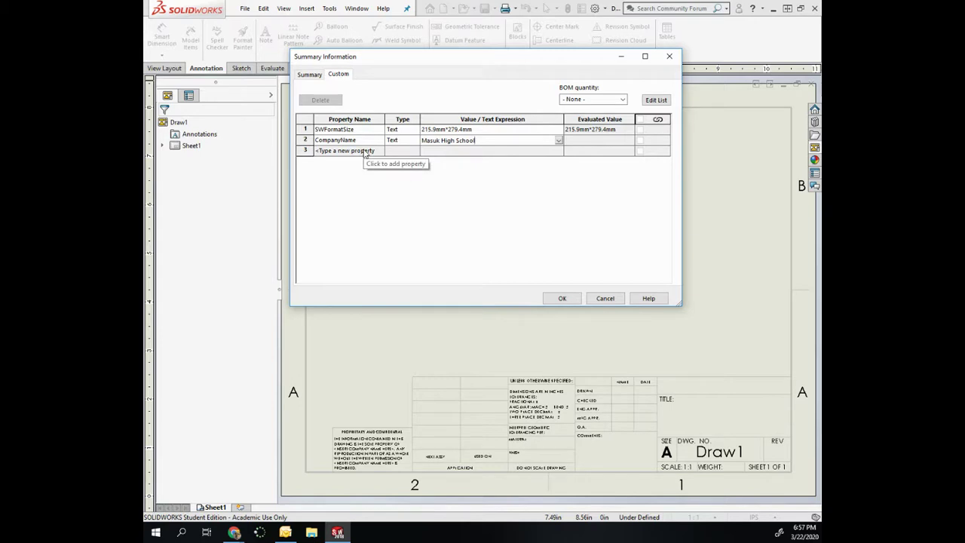
# - Add a DrawnBy custom property set to the drafter's name and apply the properties
pyautogui.click(365, 150)
pyautogui.click(379, 152)
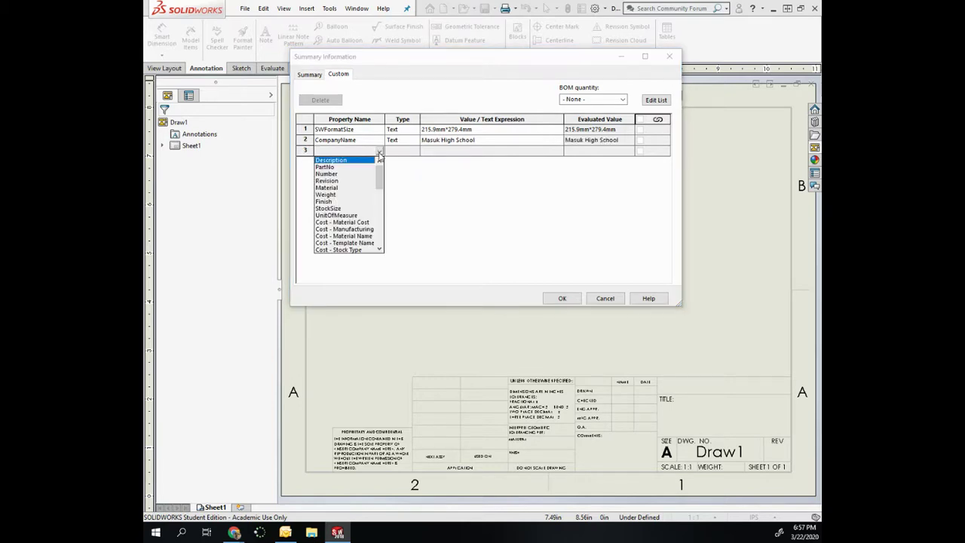
pyautogui.scroll(-2, 358, 190)
pyautogui.scroll(-2, 358, 190)
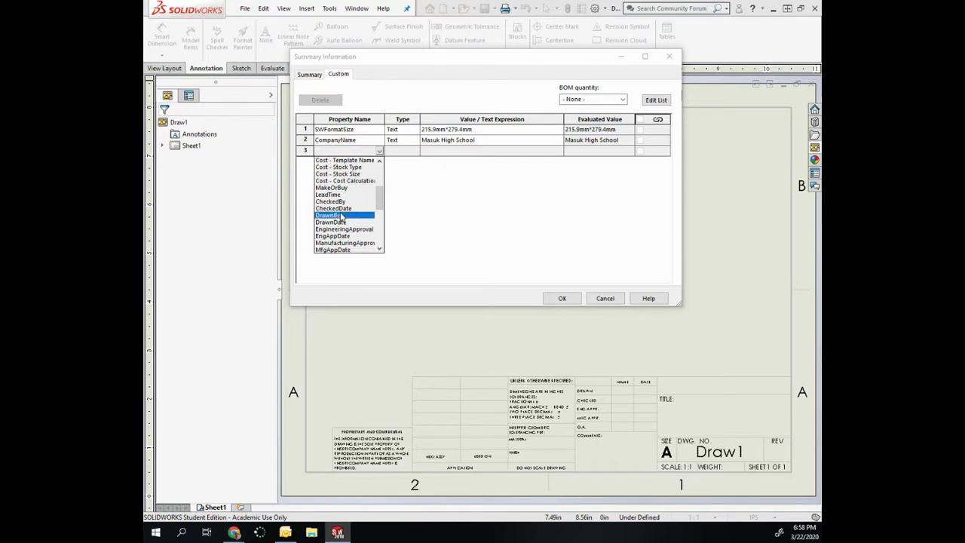
pyautogui.click(342, 216)
pyautogui.click(429, 152)
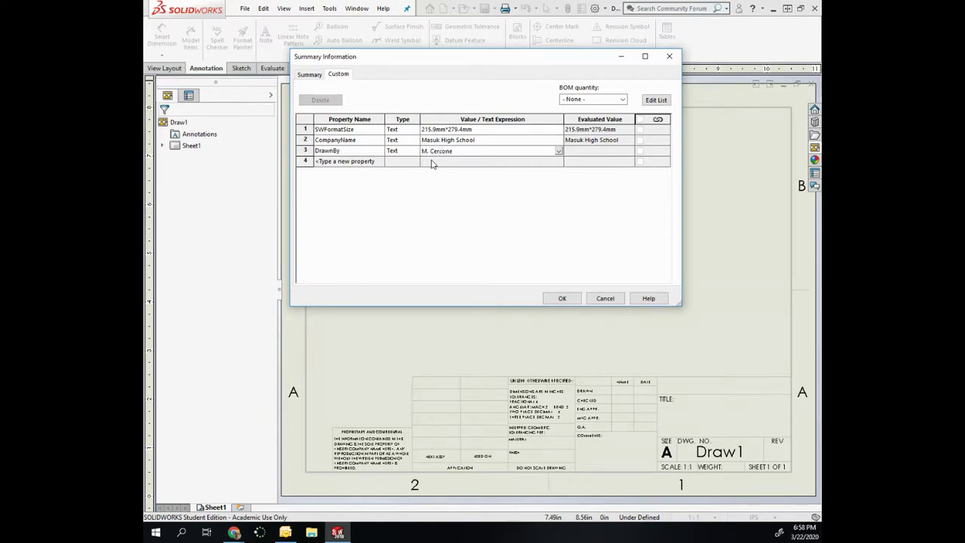
pyautogui.click(562, 298)
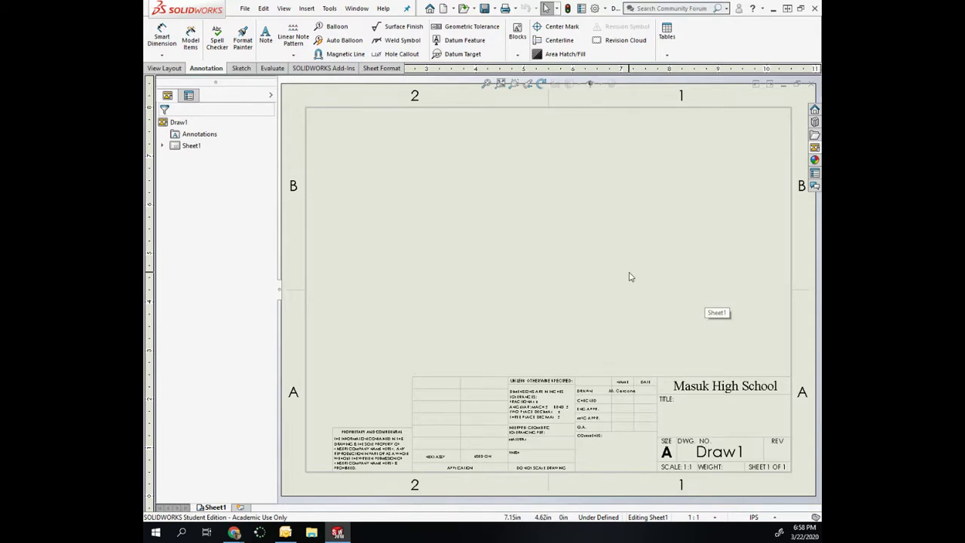
# - Switch Sheet1 to Edit Sheet Format, zoom into the title block and open its title note
pyautogui.rightClick(744, 193)
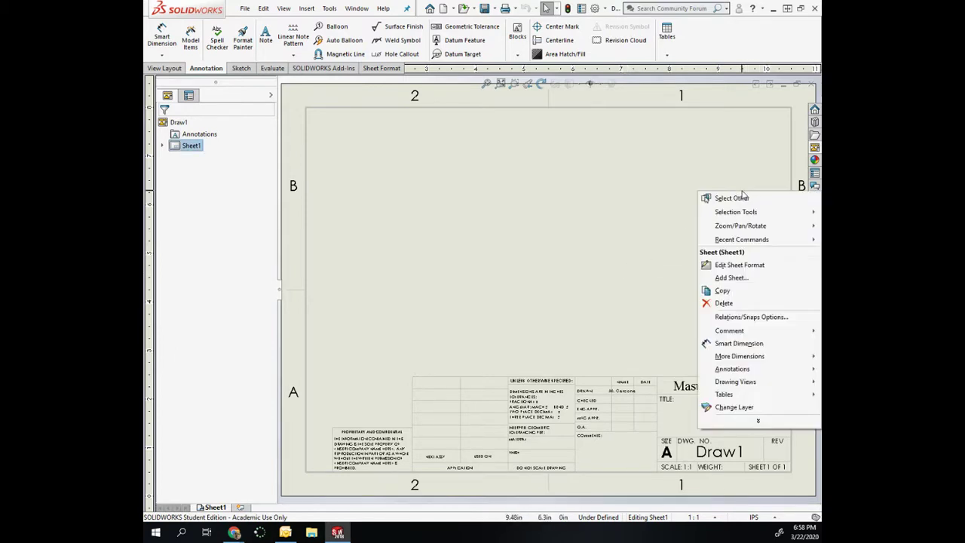
pyautogui.click(739, 265)
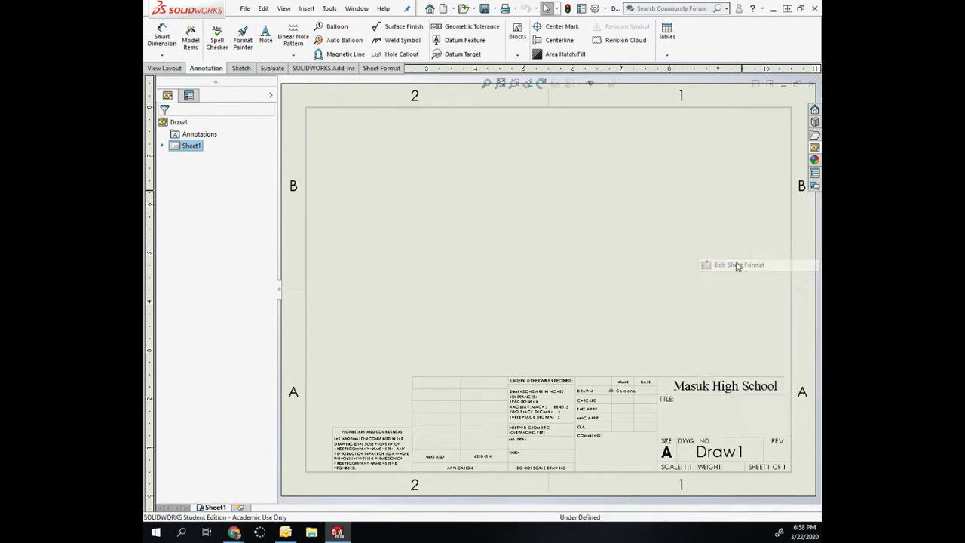
pyautogui.scroll(2, 683, 340)
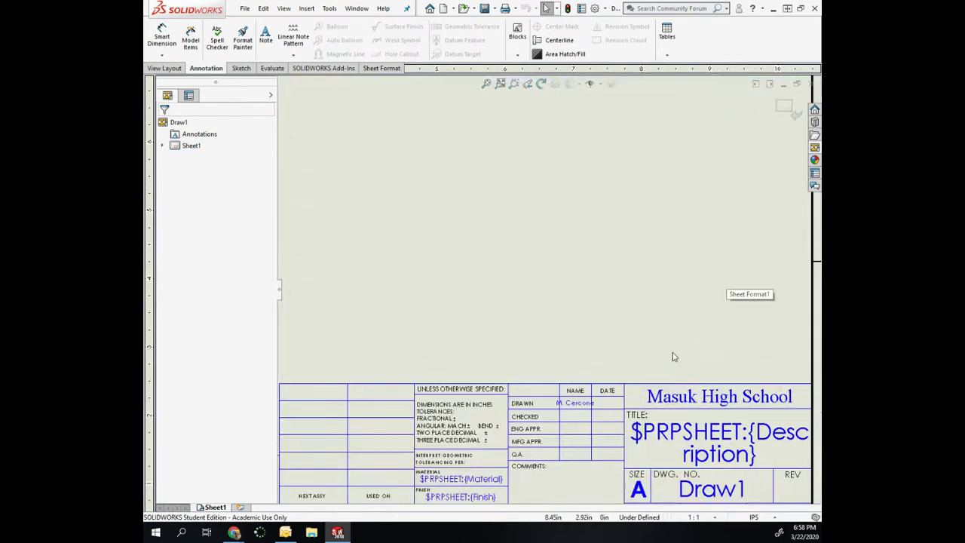
pyautogui.moveTo(674, 355); pyautogui.dragTo(611, 237, button='middle')
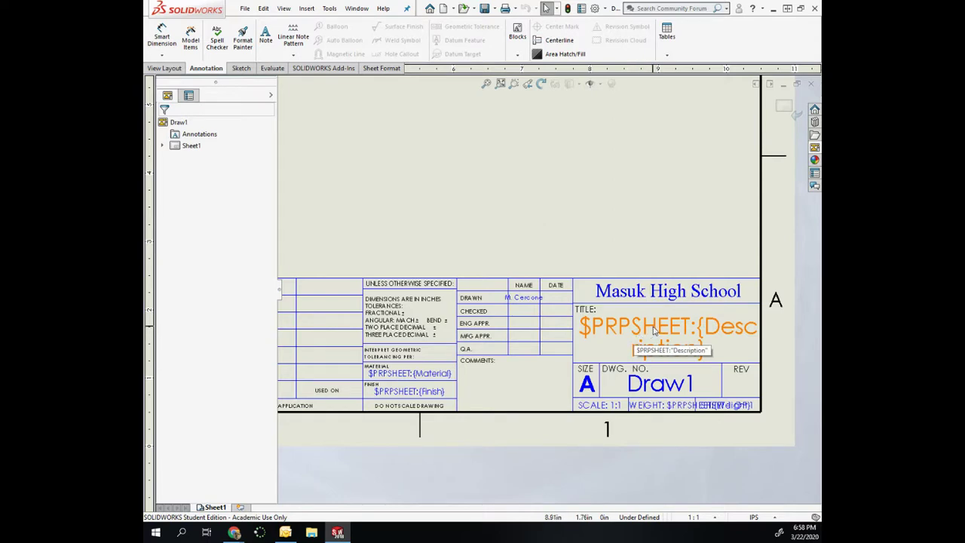
pyautogui.click(652, 332)
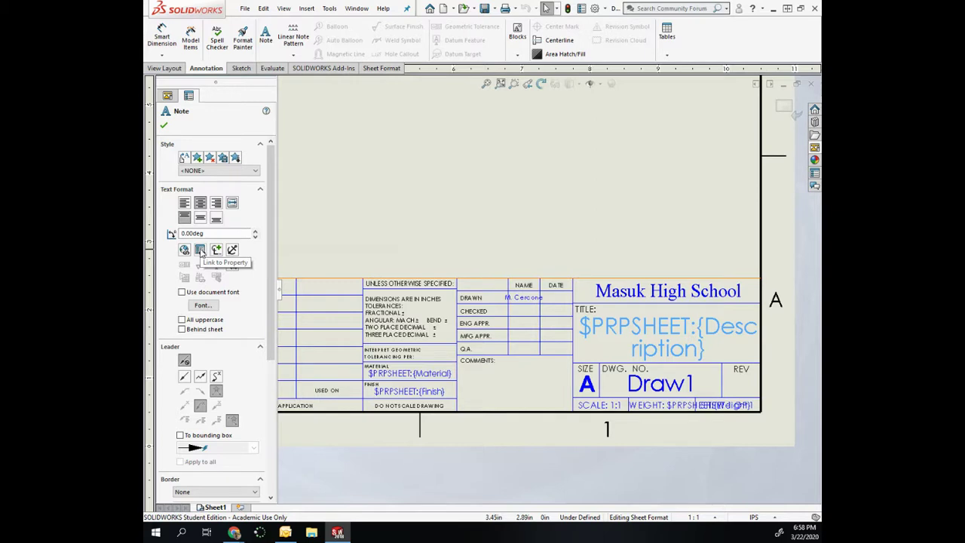
# - Link the title note to the current document's SW-Sheet Name property so it shows Sheet1
pyautogui.click(200, 252)
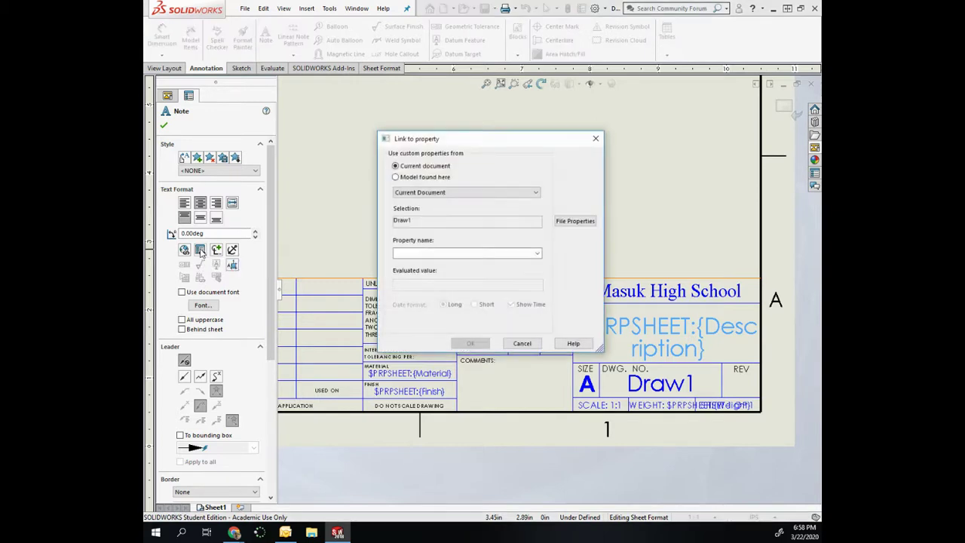
pyautogui.click(516, 193)
pyautogui.click(519, 199)
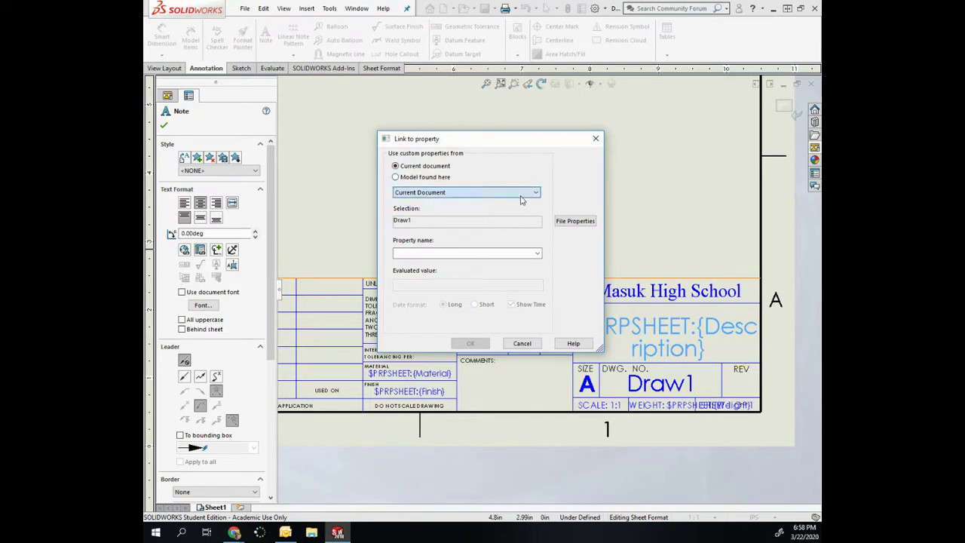
pyautogui.click(536, 252)
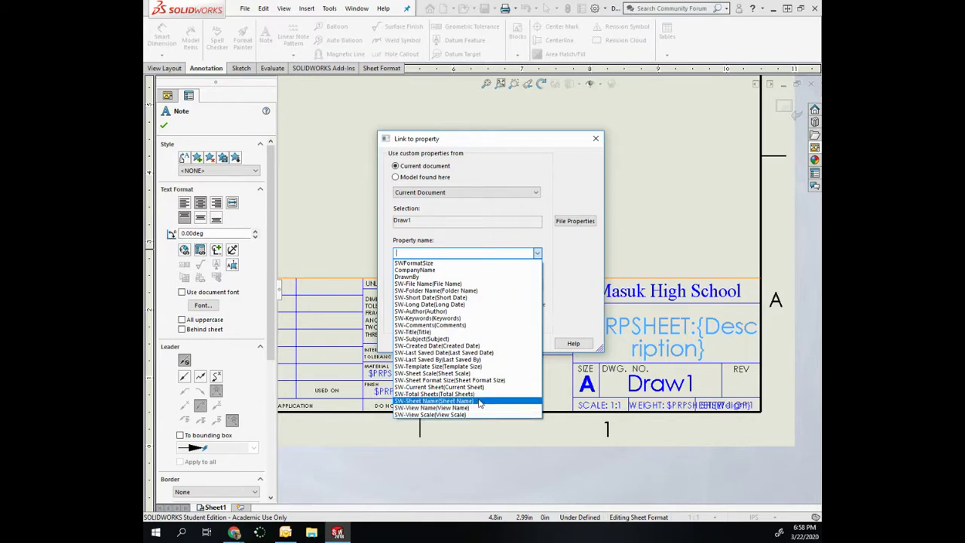
pyautogui.click(479, 401)
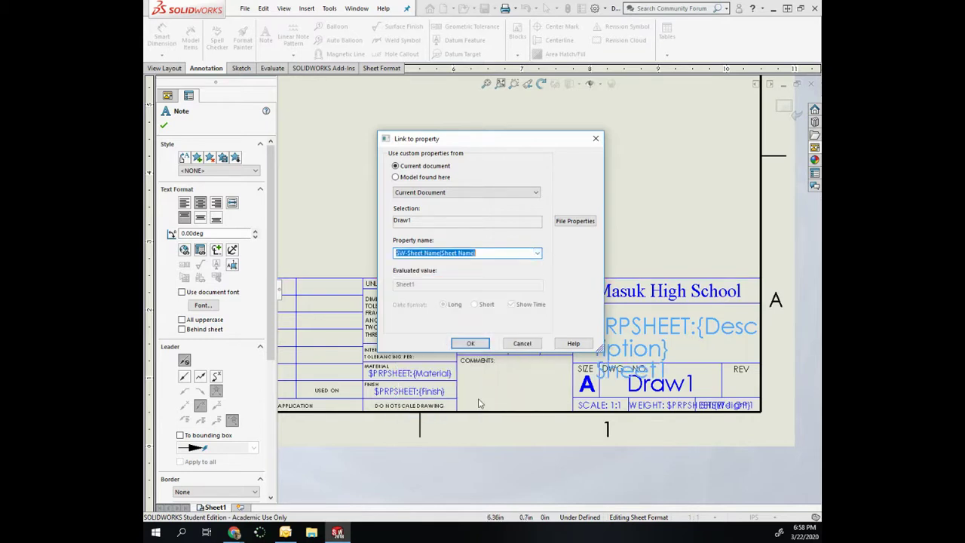
pyautogui.click(470, 343)
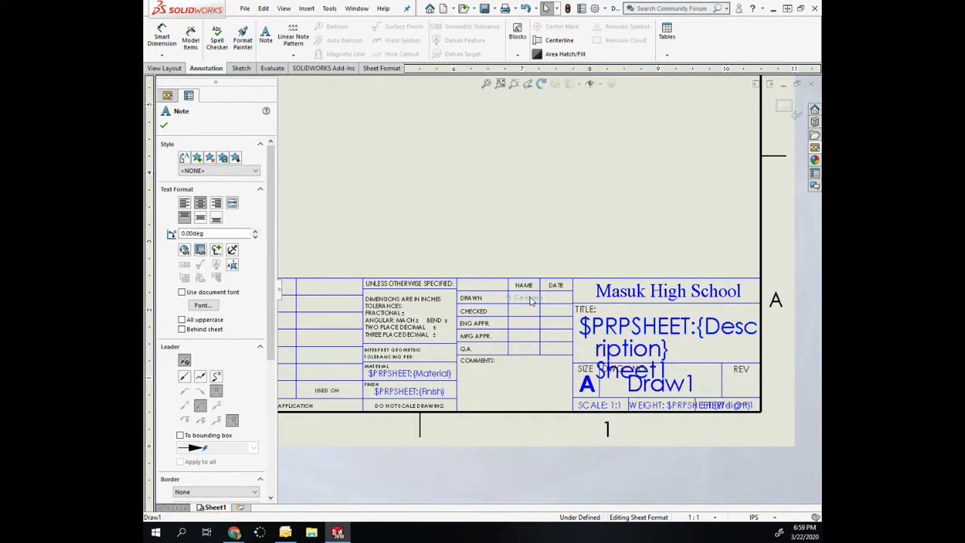
# - Reduce the drafter's name note in the DRAWN cell to font size 5
pyautogui.doubleClick(530, 298)
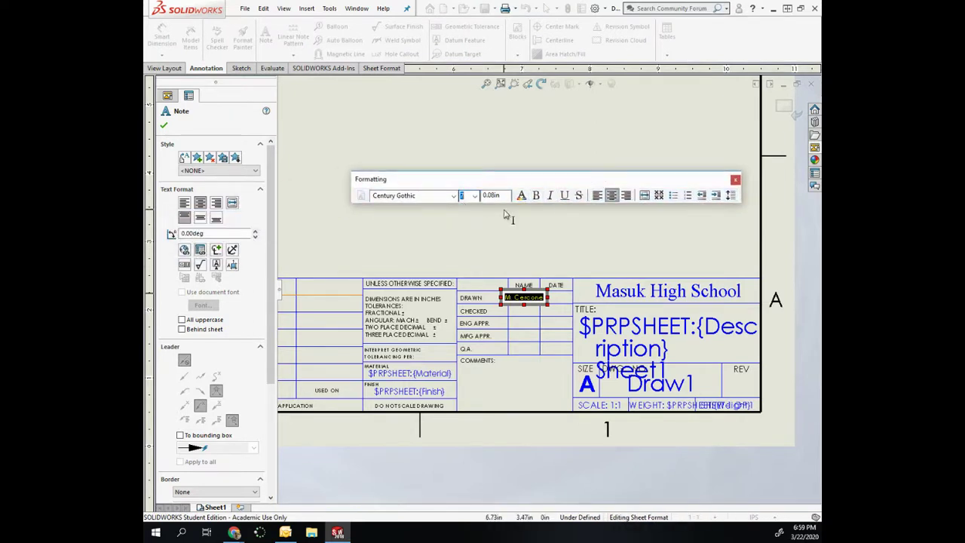
pyautogui.write('5')
pyautogui.press('Return')
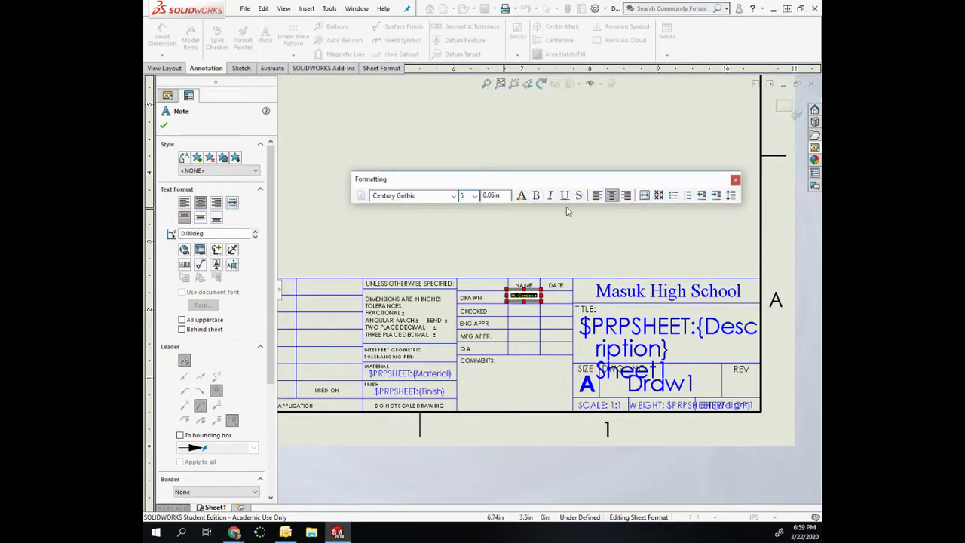
pyautogui.click(567, 230)
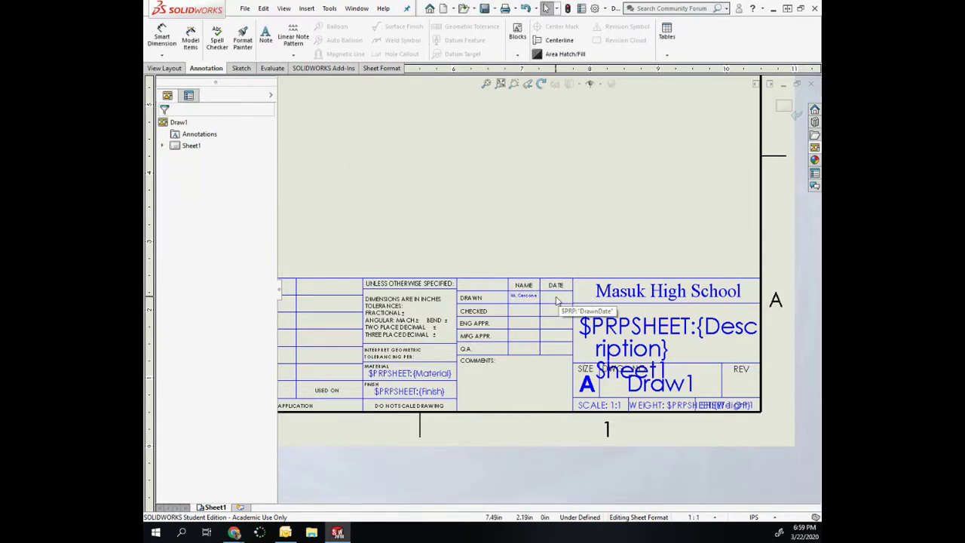
# - Place a note linked to SW-Short Date (3/22/2020) in the DATE cell
pyautogui.click(557, 298)
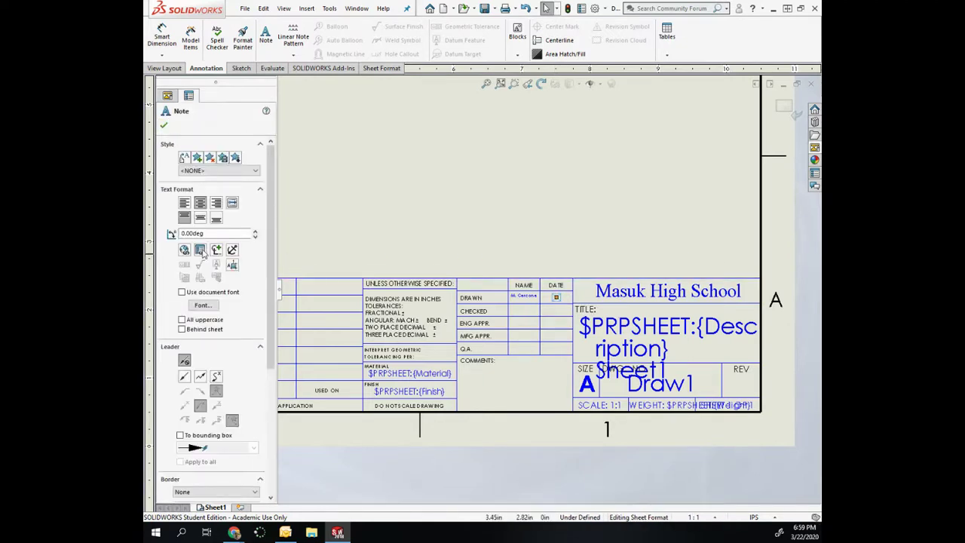
pyautogui.click(200, 249)
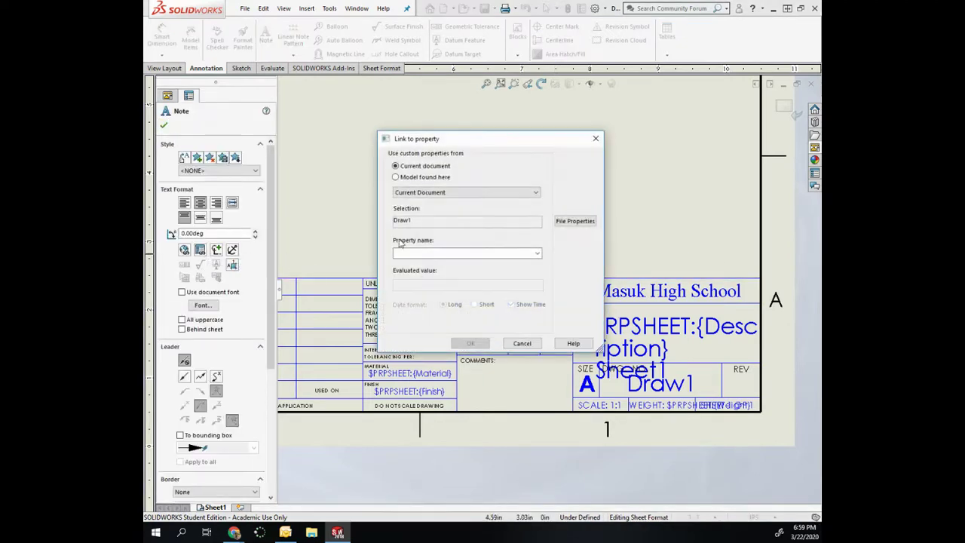
pyautogui.click(538, 252)
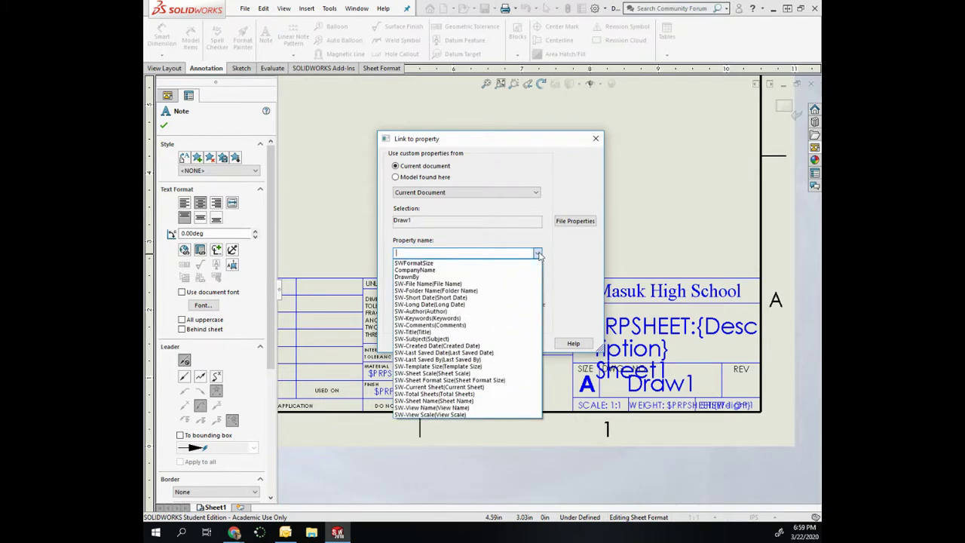
pyautogui.click(475, 297)
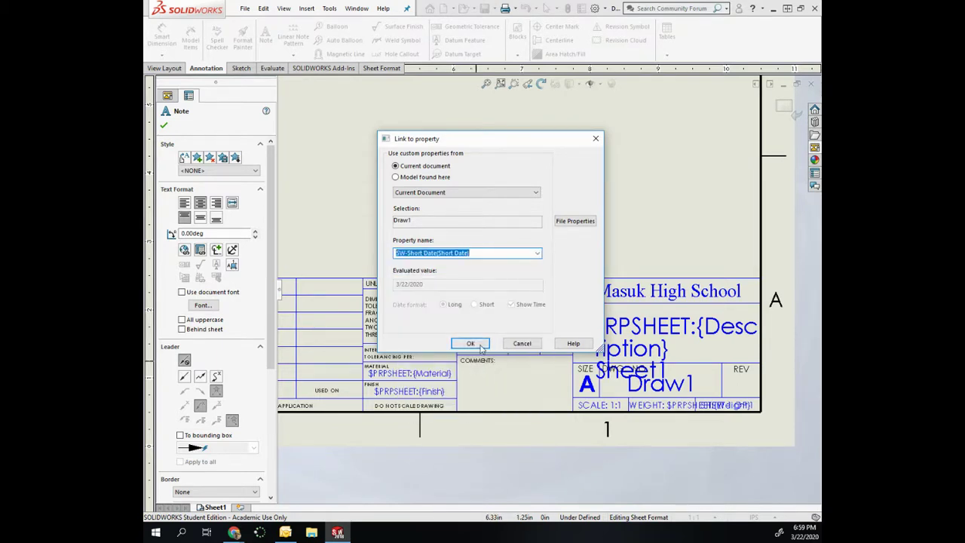
pyautogui.click(475, 344)
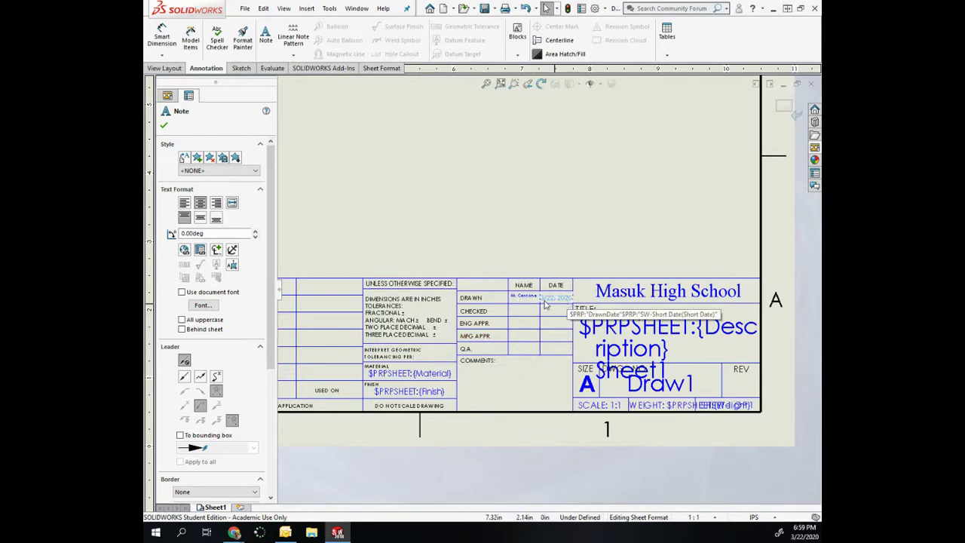
pyautogui.scroll(-5, 545, 304)
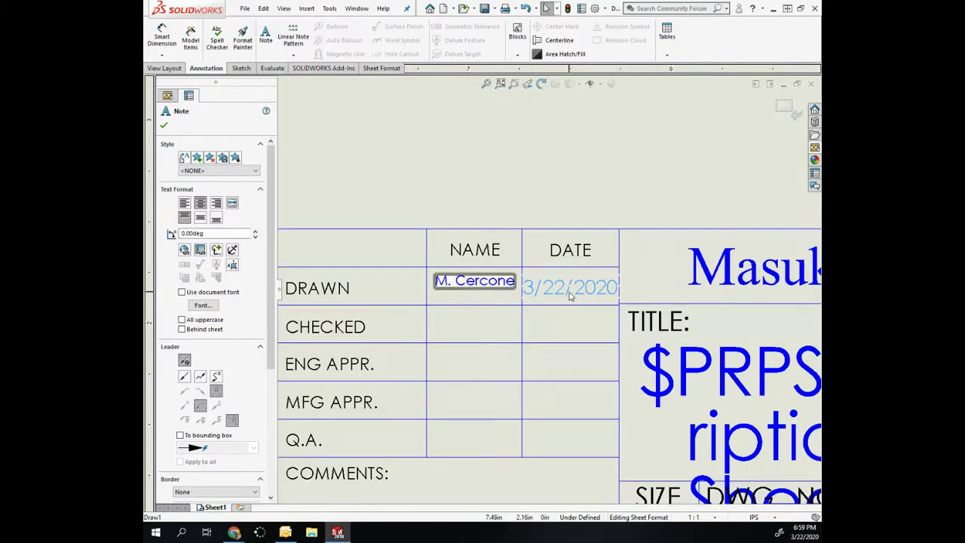
pyautogui.click(571, 301)
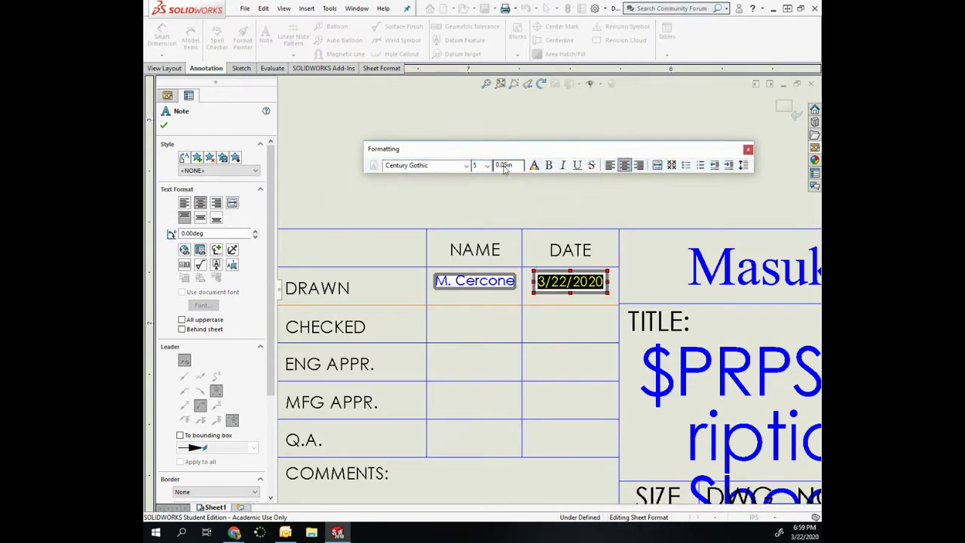
pyautogui.click(456, 199)
# - Exit sheet-format editing to return to the drawing sheet
pyautogui.scroll(2, 642, 246)
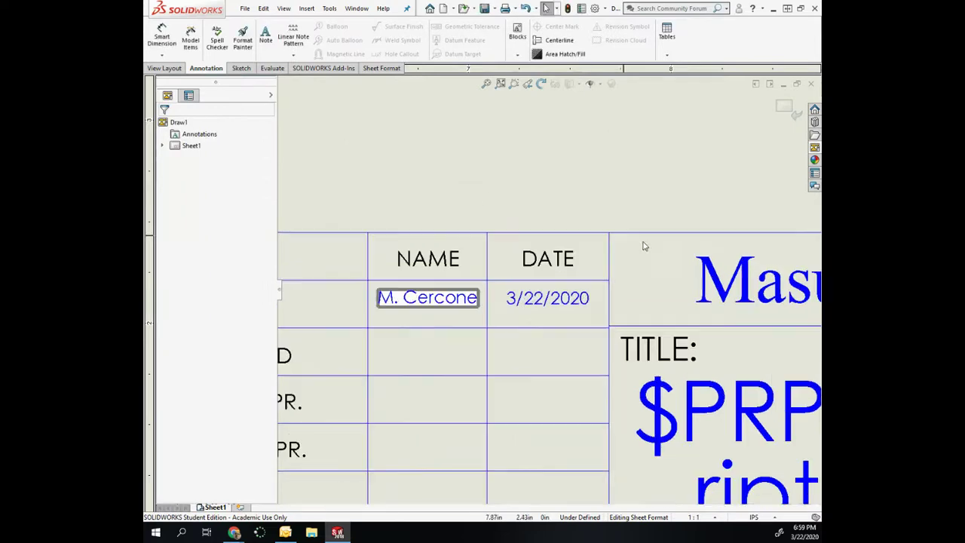
pyautogui.scroll(-2, 662, 302)
pyautogui.scroll(5, 662, 302)
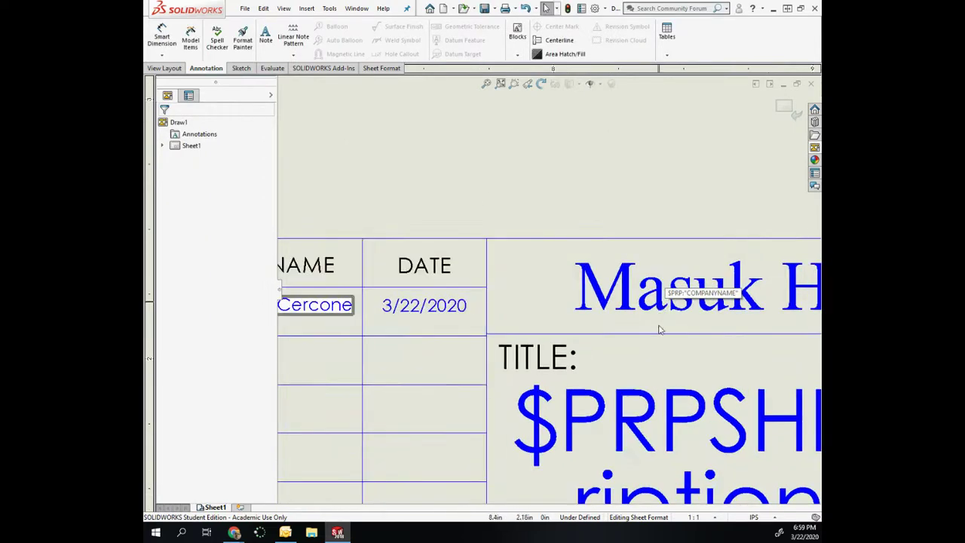
pyautogui.scroll(-3, 518, 296)
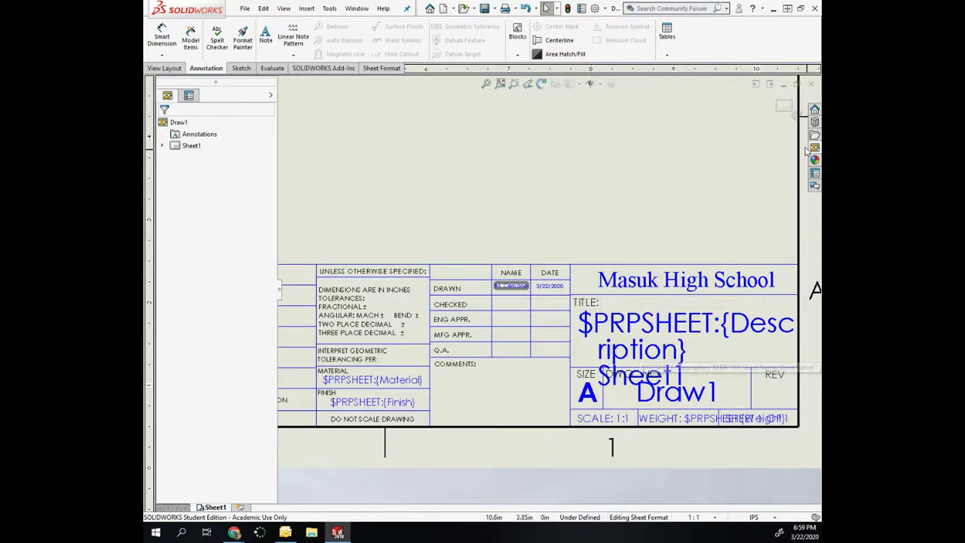
pyautogui.click(787, 110)
pyautogui.scroll(-2, 690, 224)
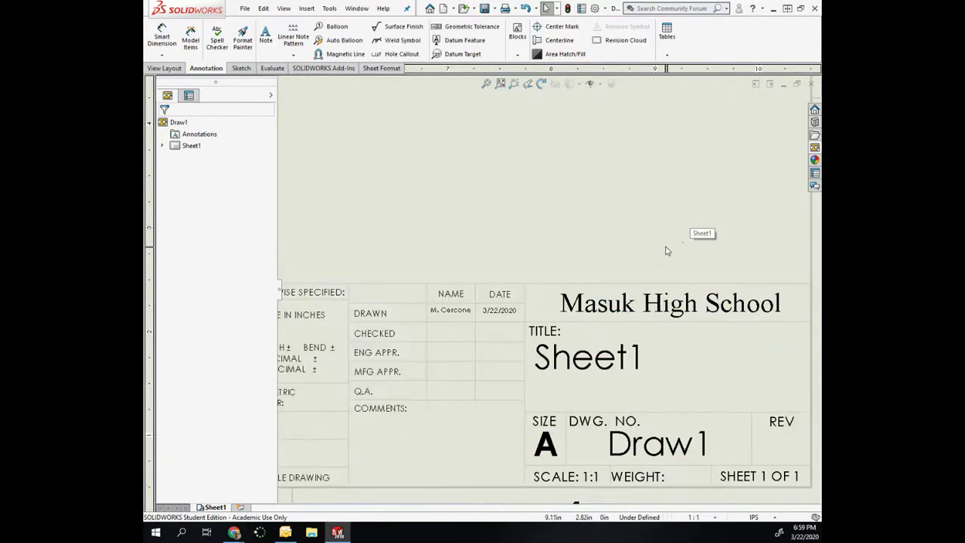
pyautogui.scroll(4, 490, 360)
pyautogui.moveTo(490, 359)
pyautogui.mouseDown(button='middle')
pyautogui.moveTo(560, 295)
pyautogui.moveTo(610, 394)
pyautogui.mouseUp(button='middle')
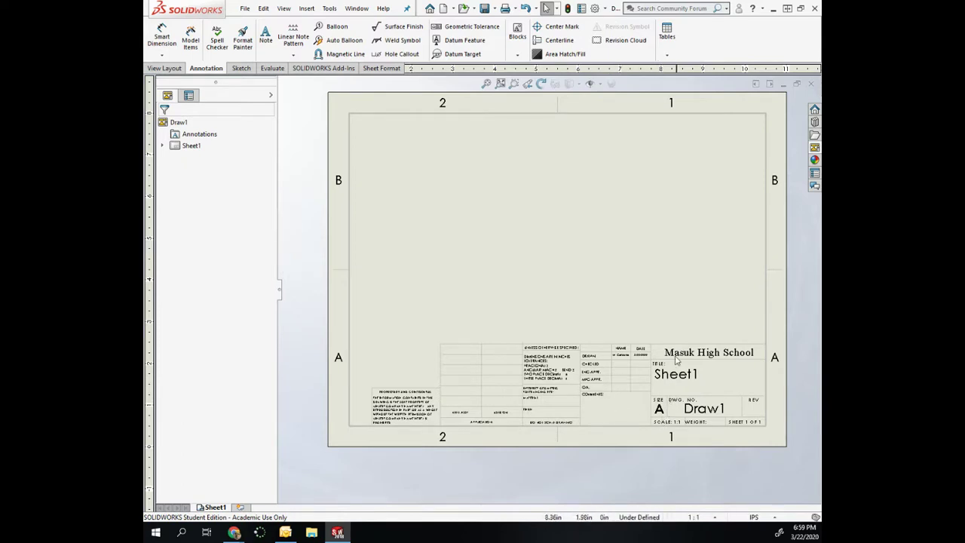
pyautogui.click(246, 9)
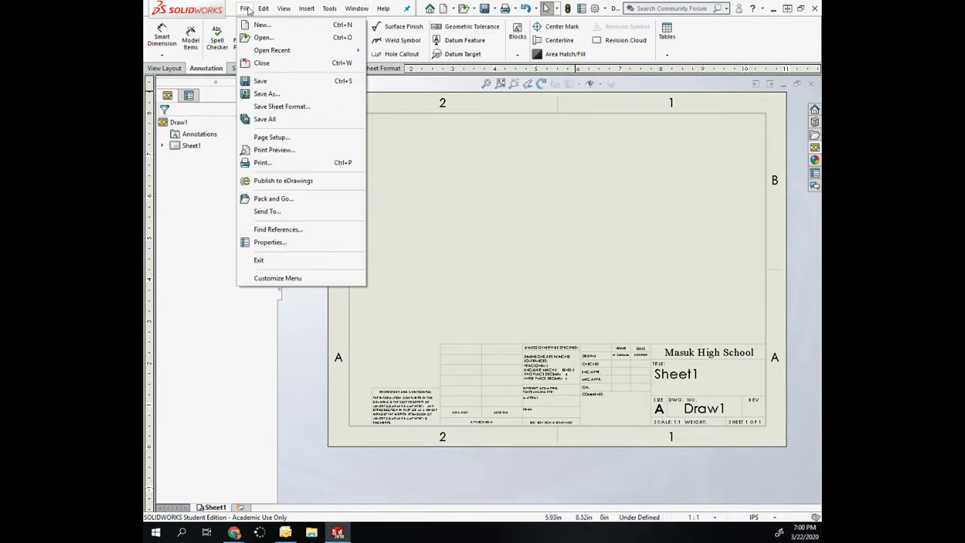
pyautogui.click(273, 96)
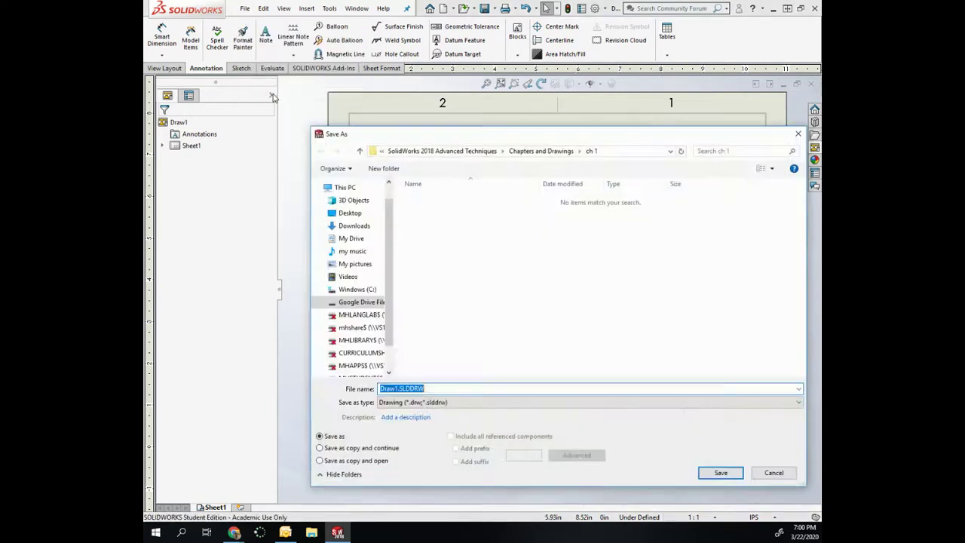
pyautogui.click(597, 404)
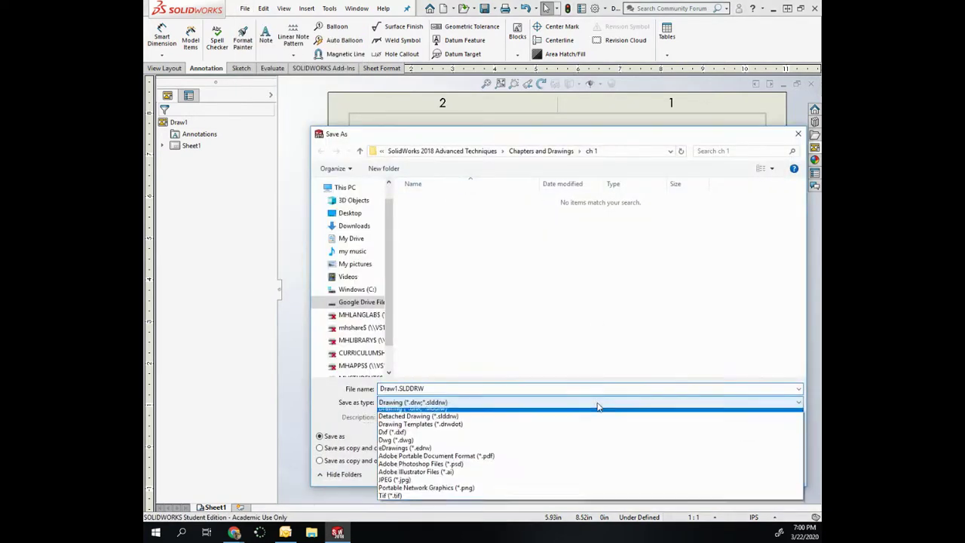
pyautogui.click(566, 429)
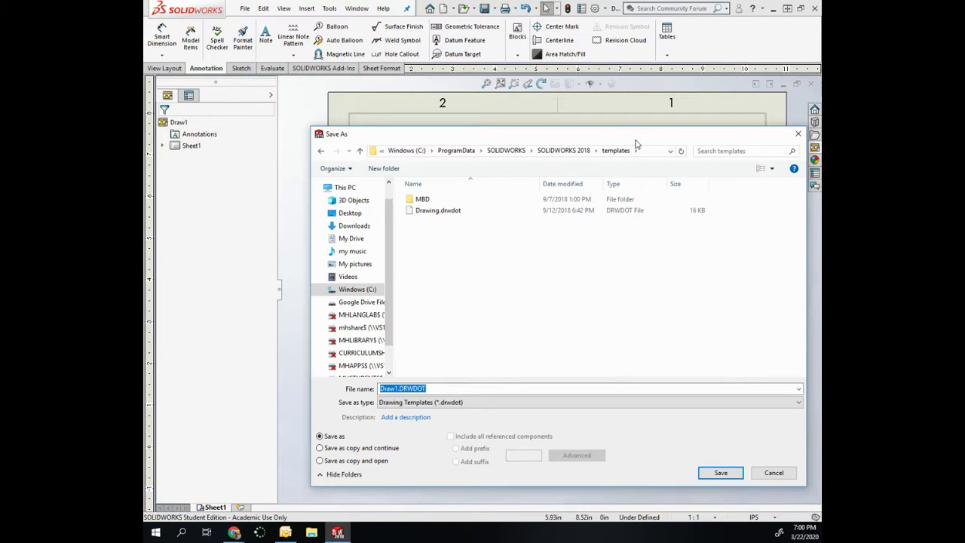
pyautogui.click(772, 475)
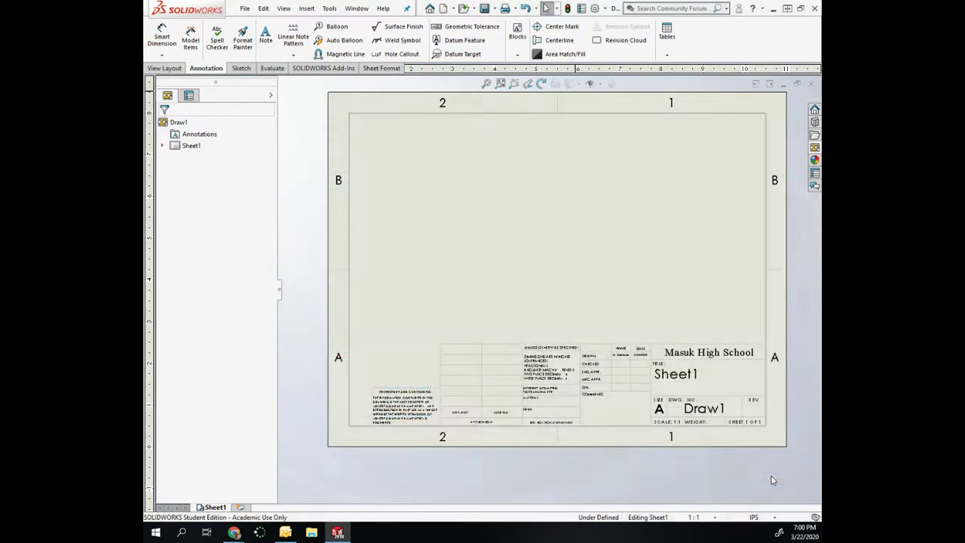